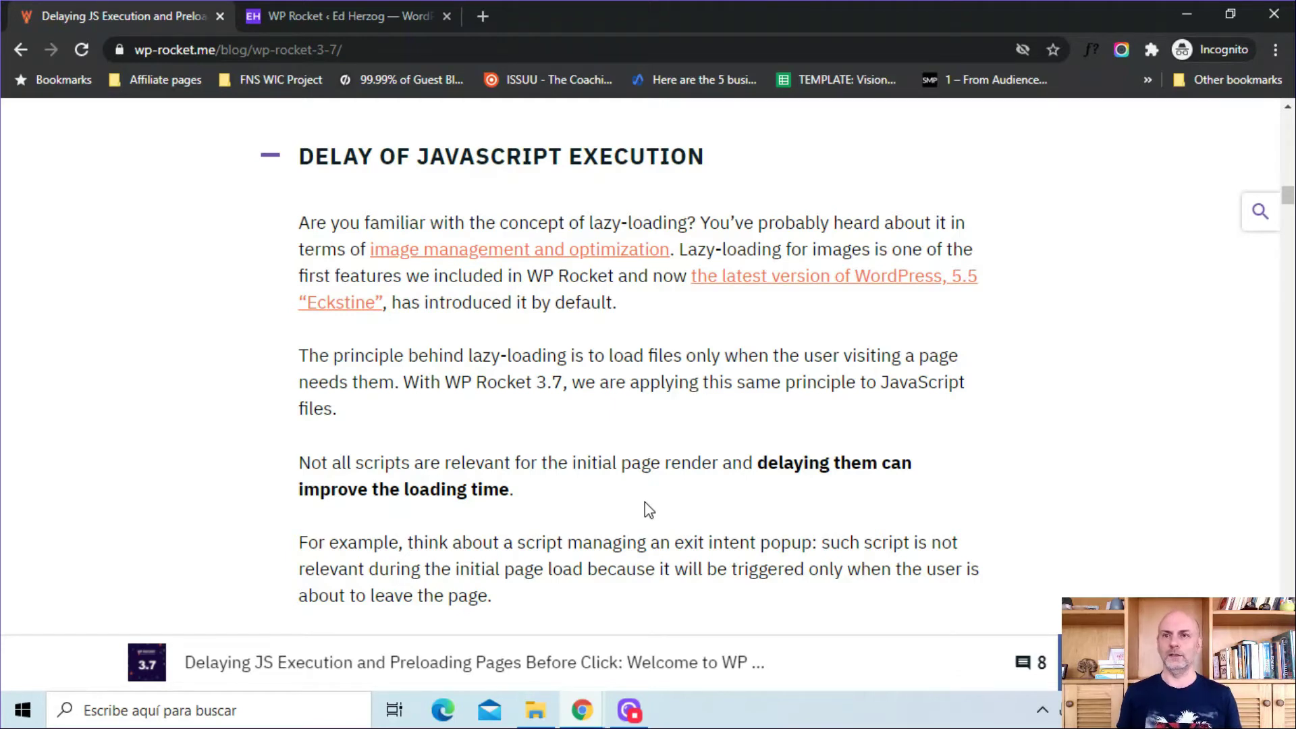
Review the Delay JavaScript execution option and its list of scripts to delay in the WP Rocket File Optimization settings.
{"action": "left_click", "coordinate": [407, 9]}
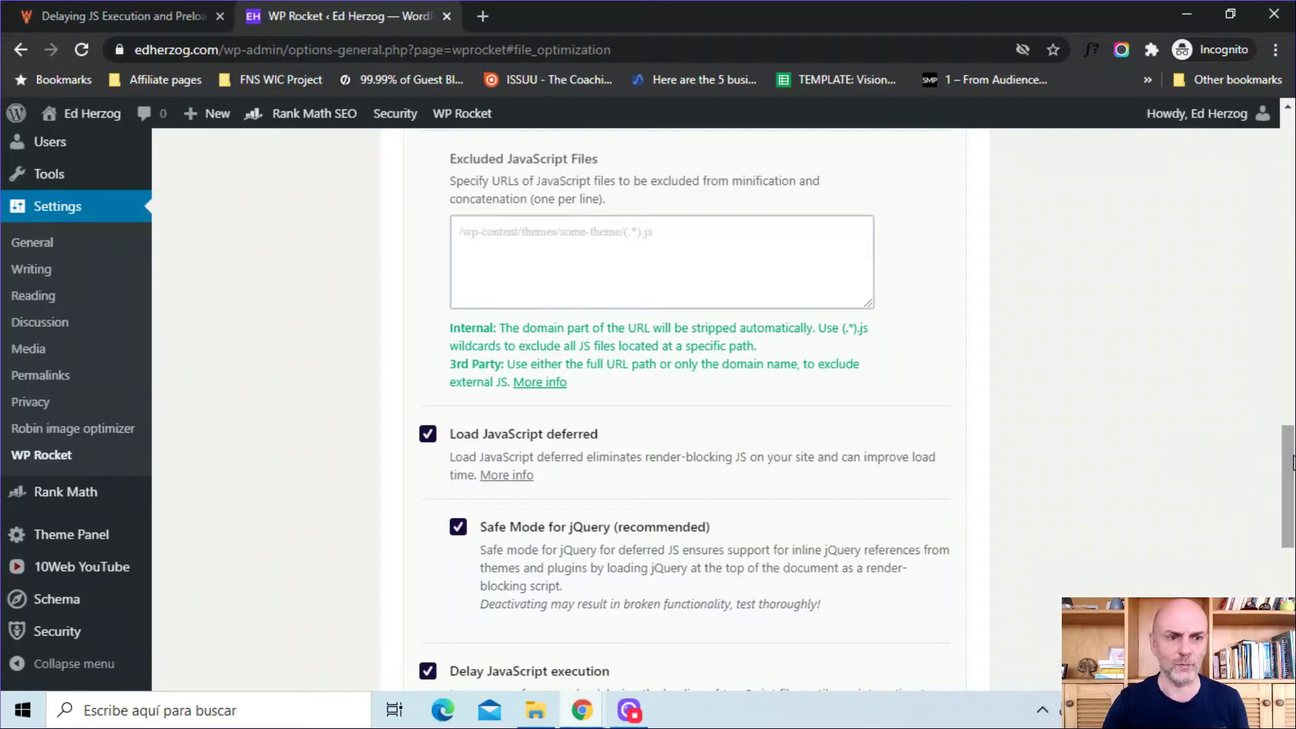
{"action": "scroll", "coordinate": [1042, 484], "scroll_direction": "up", "scroll_amount": 10}
{"action": "scroll", "coordinate": [1291, 244], "scroll_direction": "up", "scroll_amount": 5}
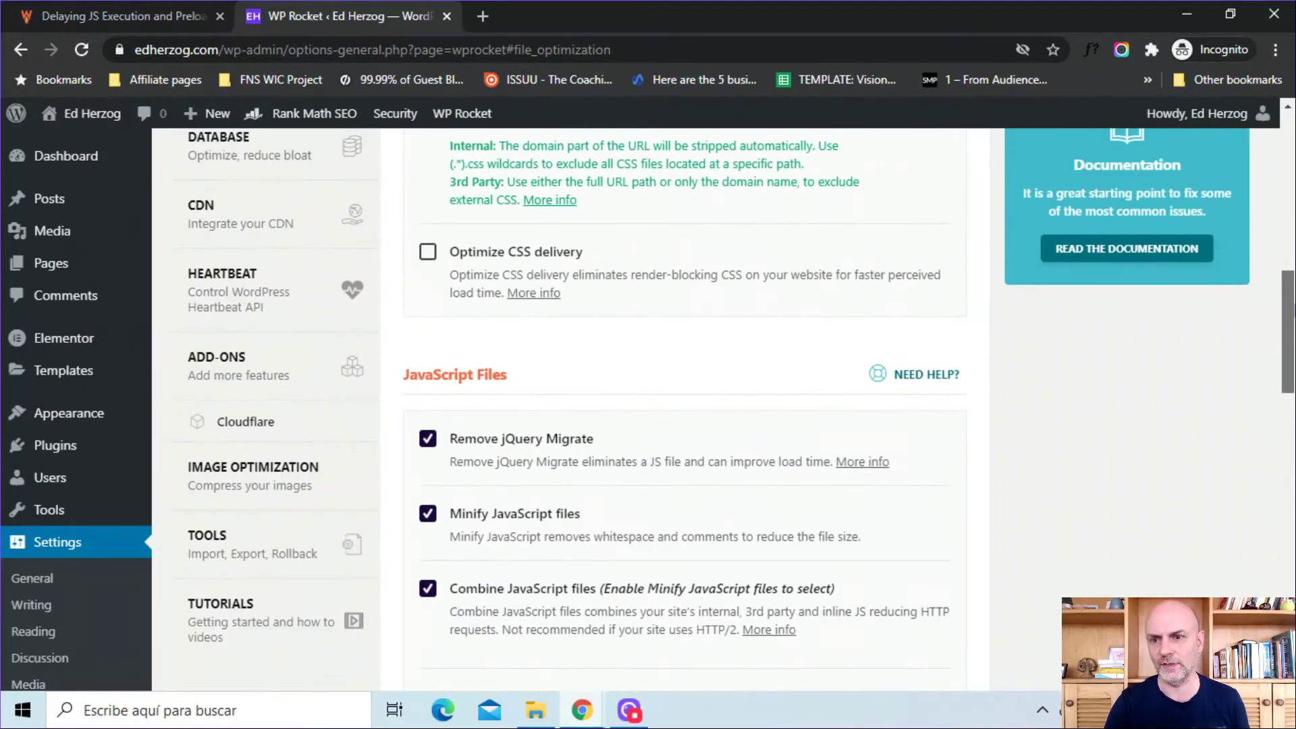
{"action": "scroll", "coordinate": [1291, 245], "scroll_direction": "up", "scroll_amount": 2}
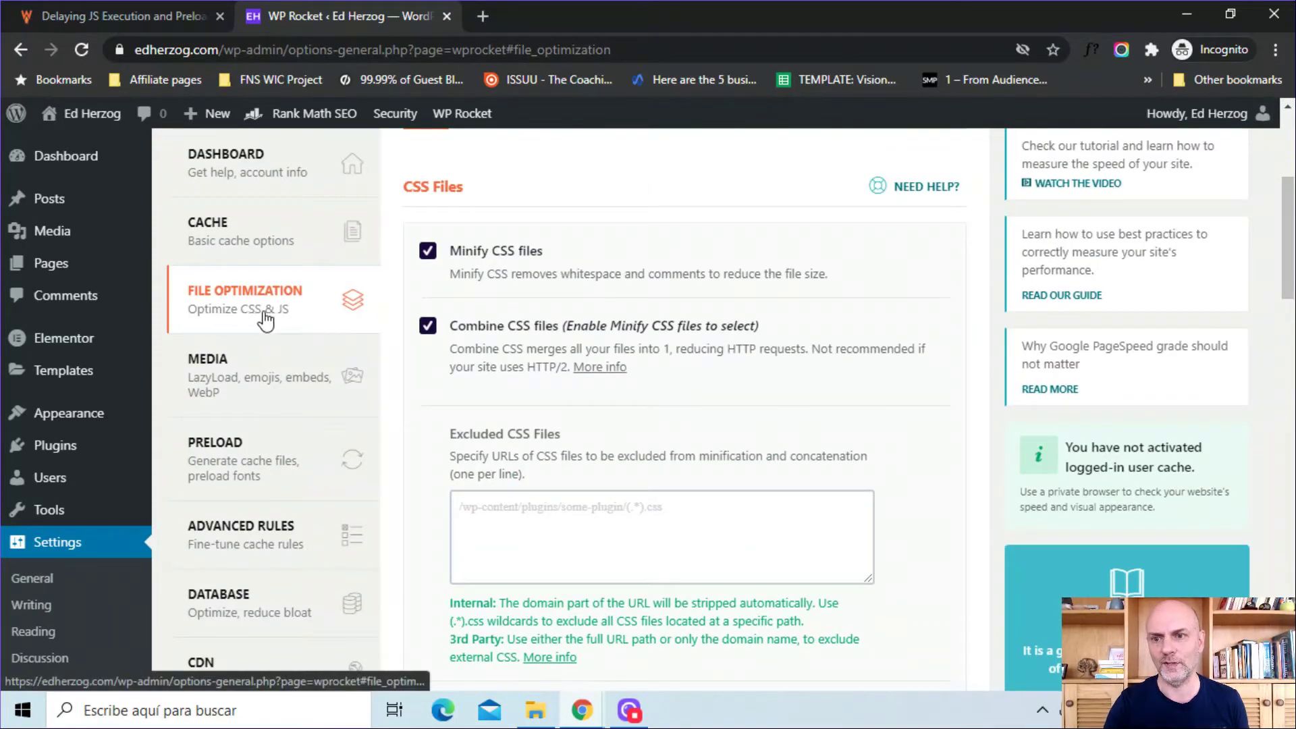
{"action": "scroll", "coordinate": [1291, 206], "scroll_direction": "down", "scroll_amount": 2}
{"action": "scroll", "coordinate": [676, 405], "scroll_direction": "down", "scroll_amount": 15}
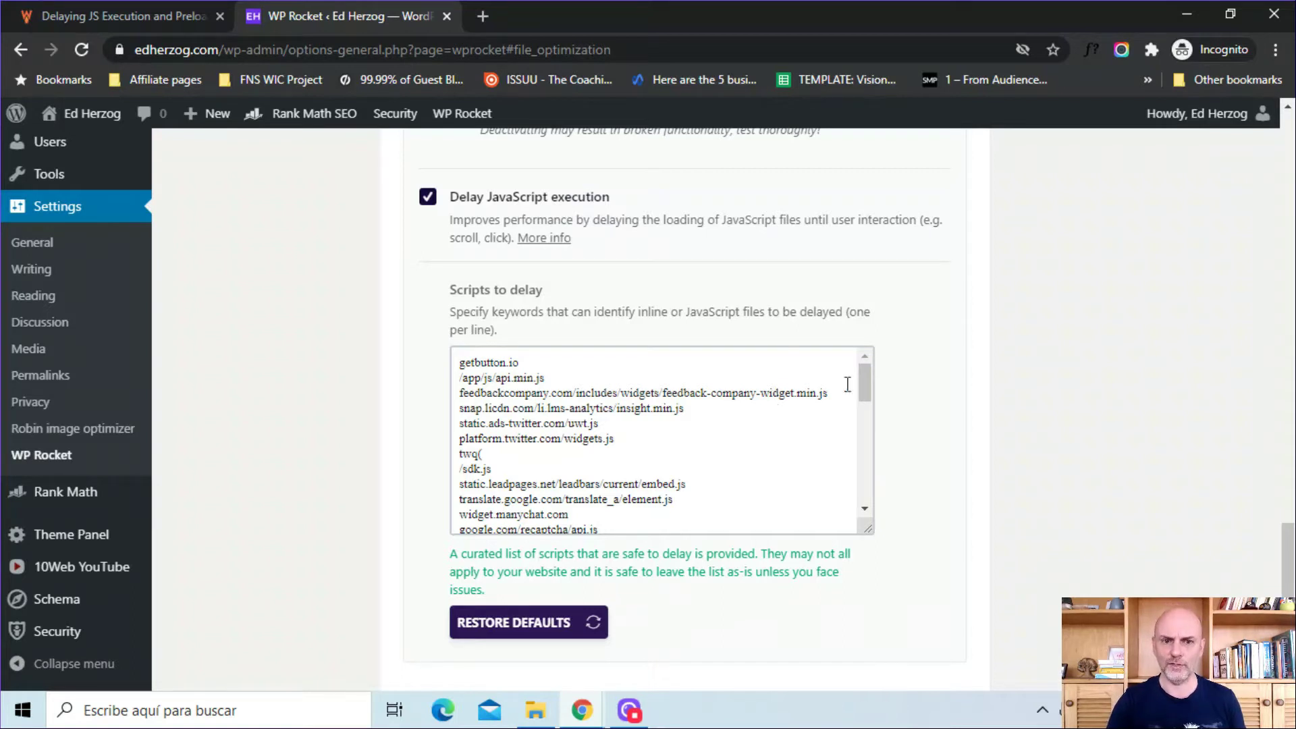
{"action": "left_click_drag", "start_coordinate": [870, 383], "coordinate": [864, 472]}
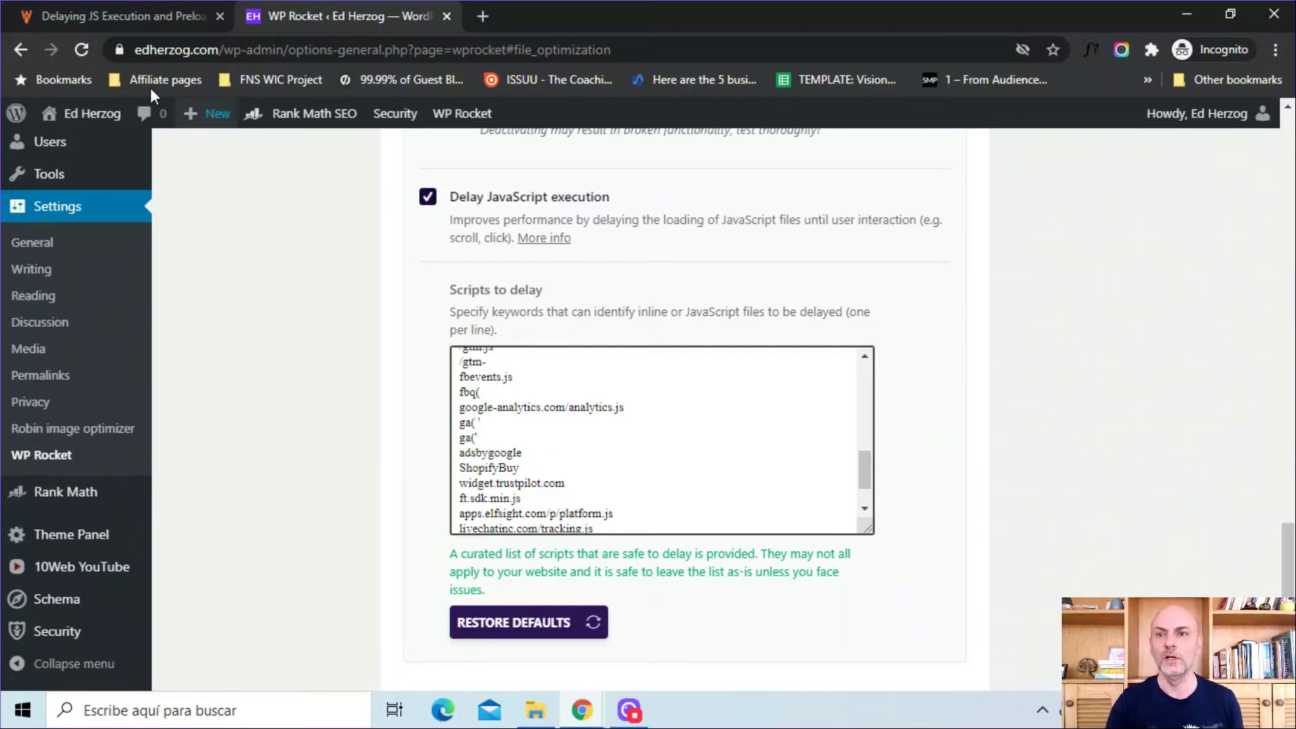
Go to the Preload Links section of the WP Rocket 3.7 blog article and dismiss the PageSpeed Insights guide popup.
{"action": "left_click", "coordinate": [110, 18]}
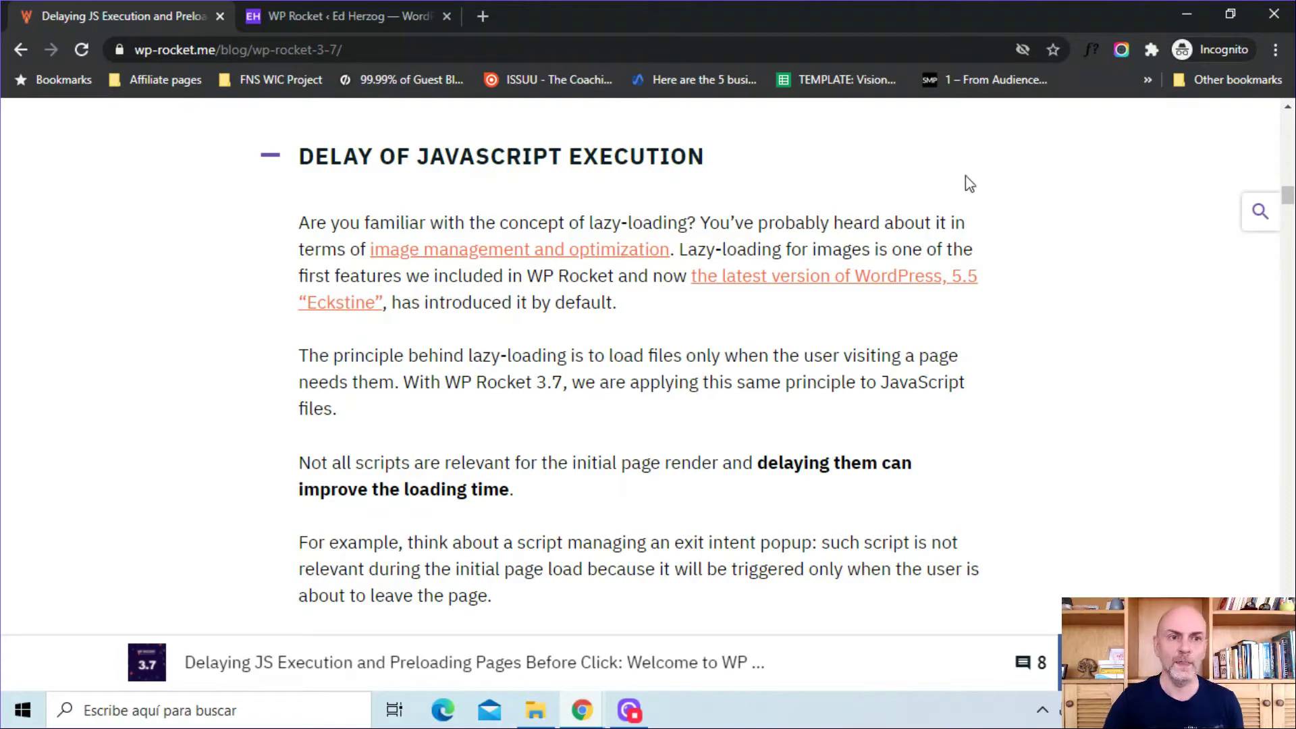
{"action": "left_click_drag", "start_coordinate": [1288, 198], "coordinate": [1288, 331]}
{"action": "scroll", "coordinate": [640, 364], "scroll_direction": "down", "scroll_amount": 3}
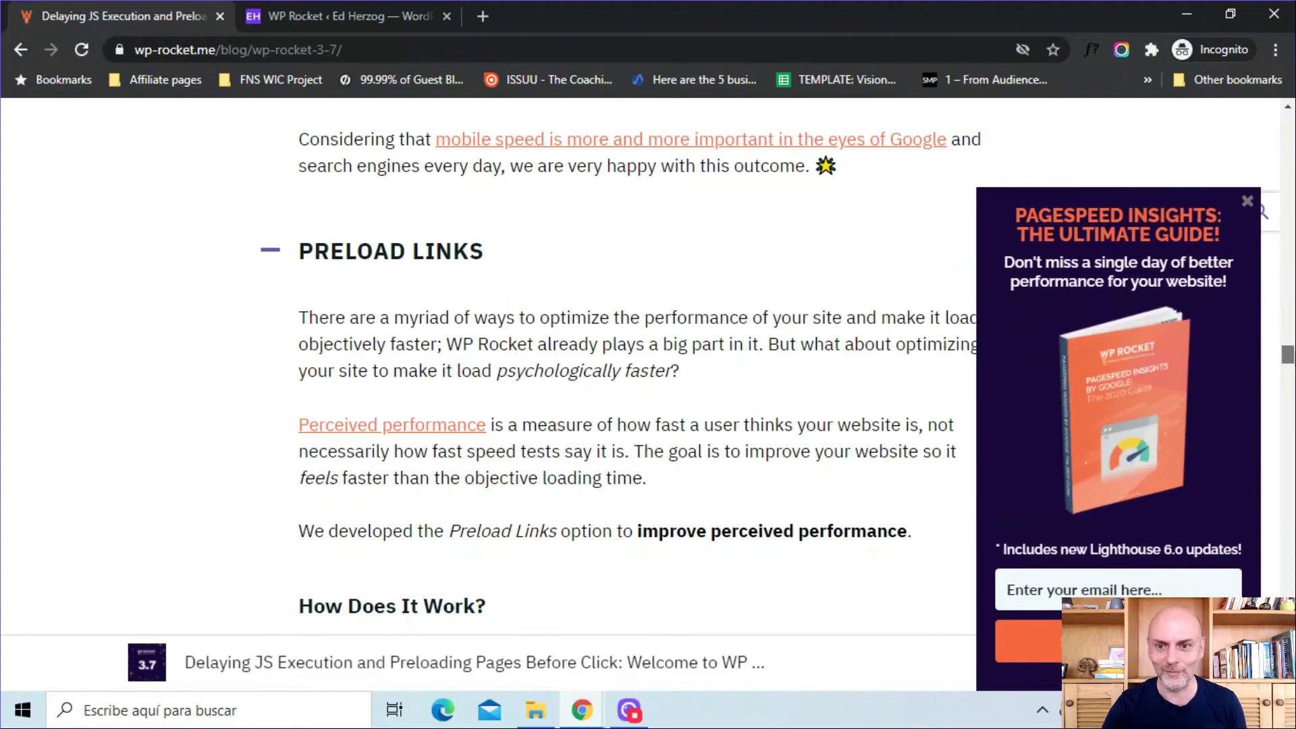
{"action": "left_click", "coordinate": [1248, 203]}
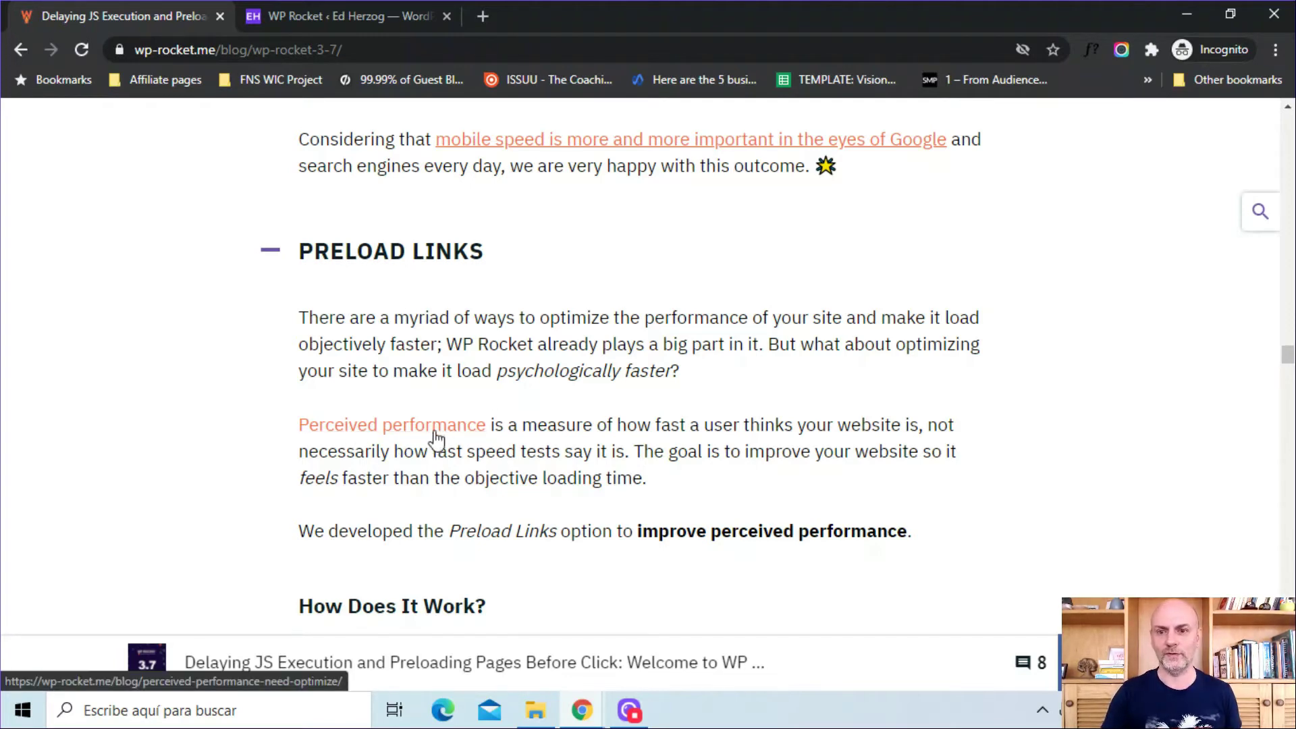
Open the linked Perceived performance article in a separate tab, view it briefly and close it.
{"action": "right_click", "coordinate": [352, 434]}
{"action": "left_click", "coordinate": [372, 442]}
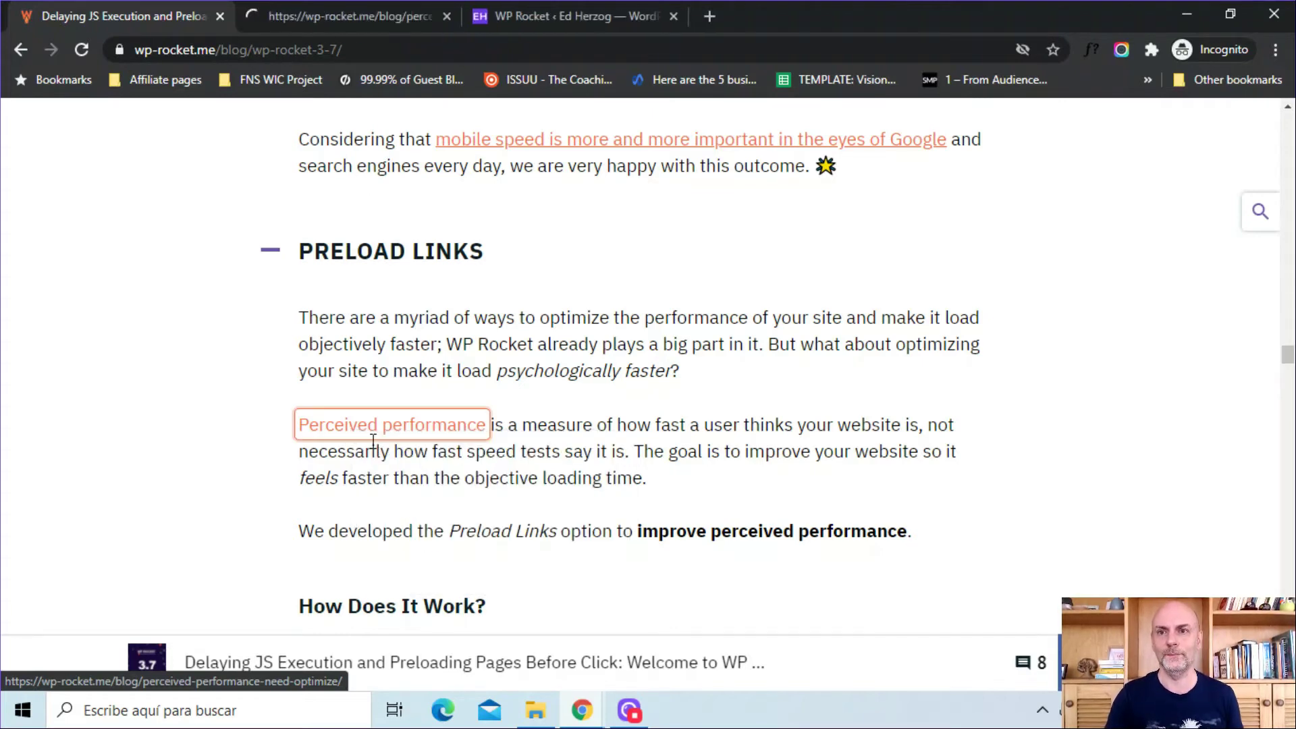
{"action": "left_click", "coordinate": [375, 6]}
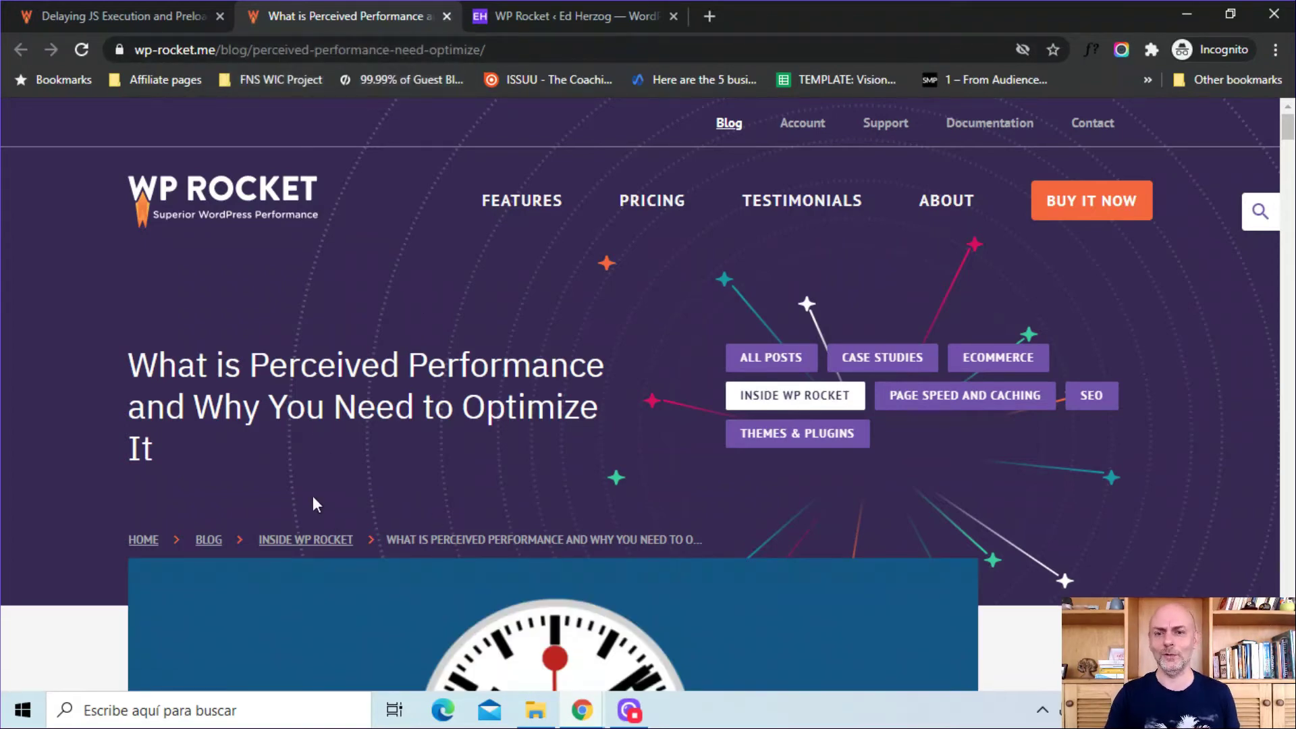
{"action": "left_click", "coordinate": [446, 16]}
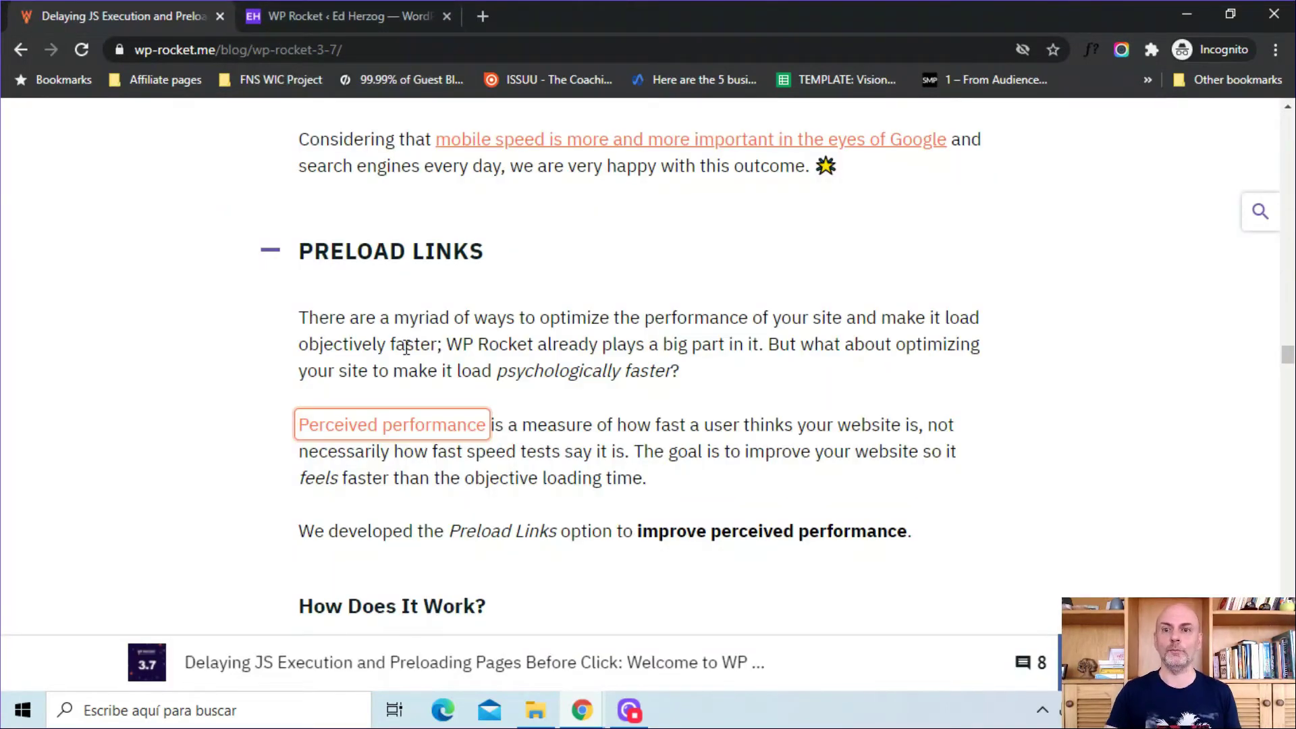
Open the Preload settings of WP Rocket in the WordPress admin and check the Enable link preloading option.
{"action": "left_click", "coordinate": [368, 4]}
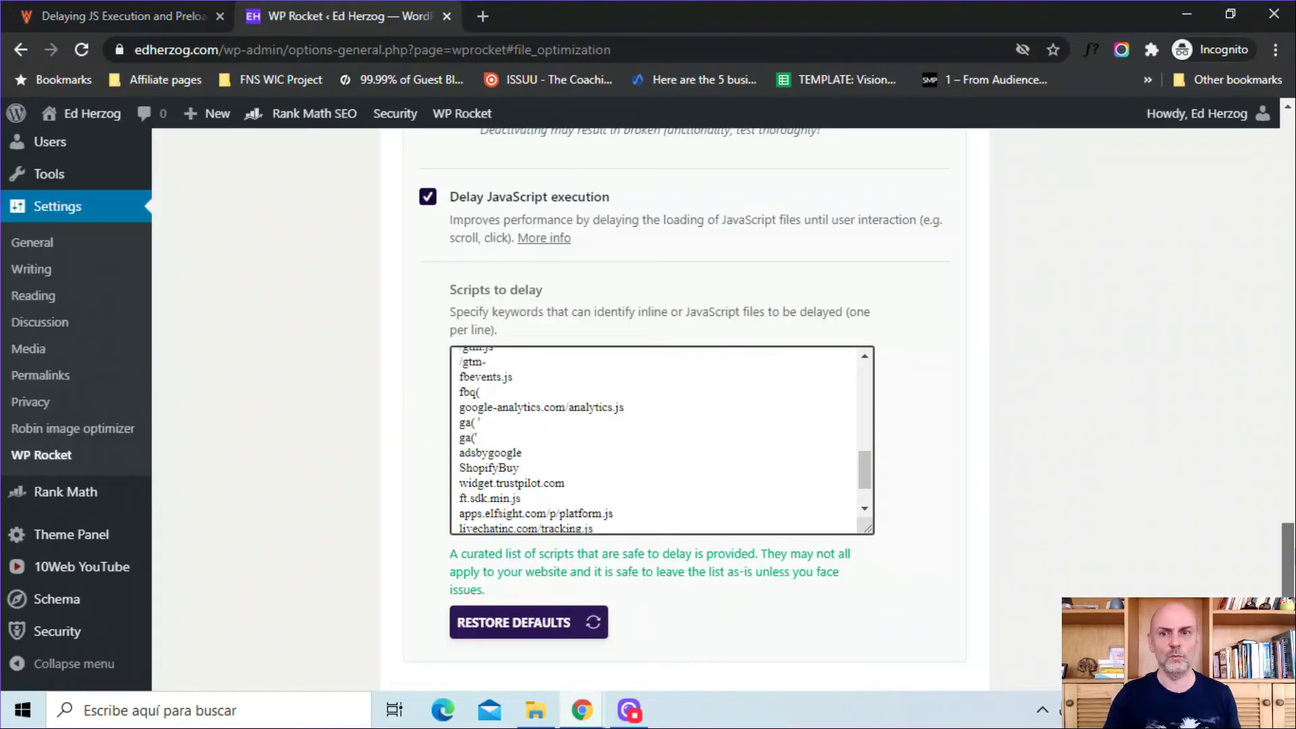
{"action": "scroll", "coordinate": [742, 410], "scroll_direction": "up", "scroll_amount": 15}
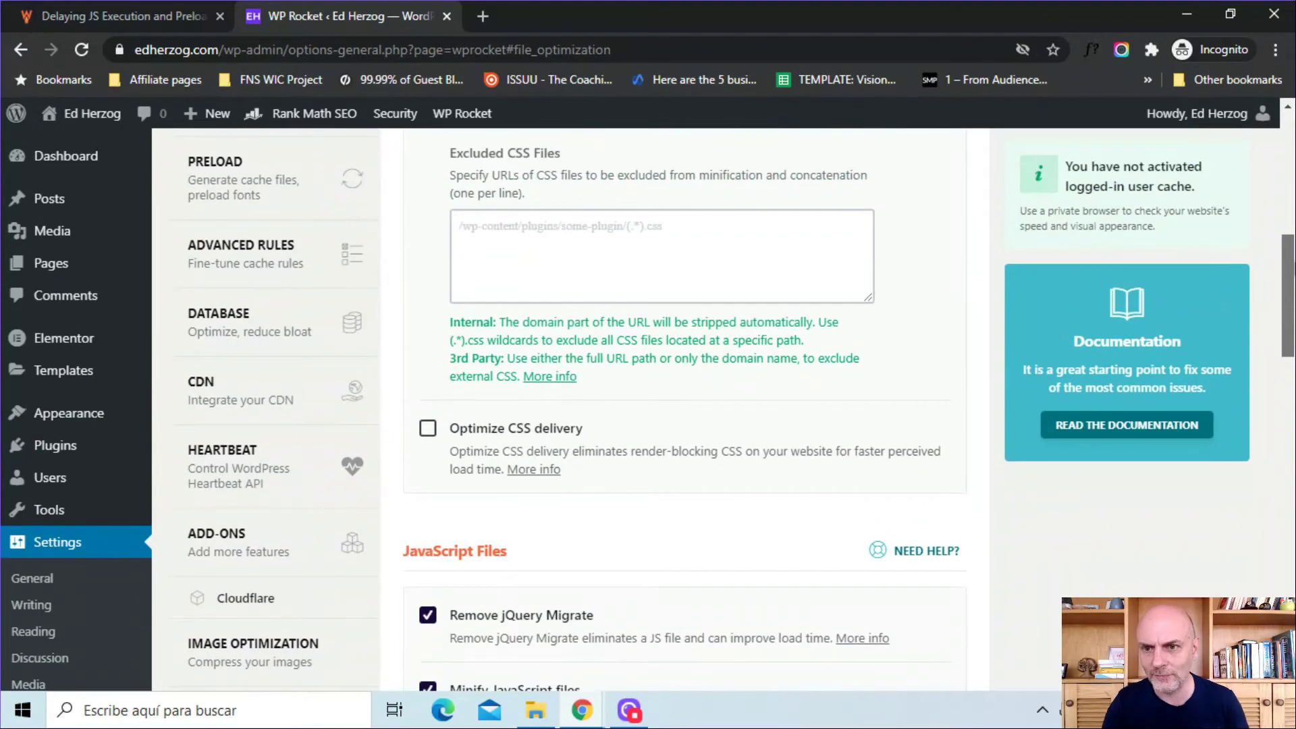
{"action": "scroll", "coordinate": [741, 410], "scroll_direction": "up", "scroll_amount": 3}
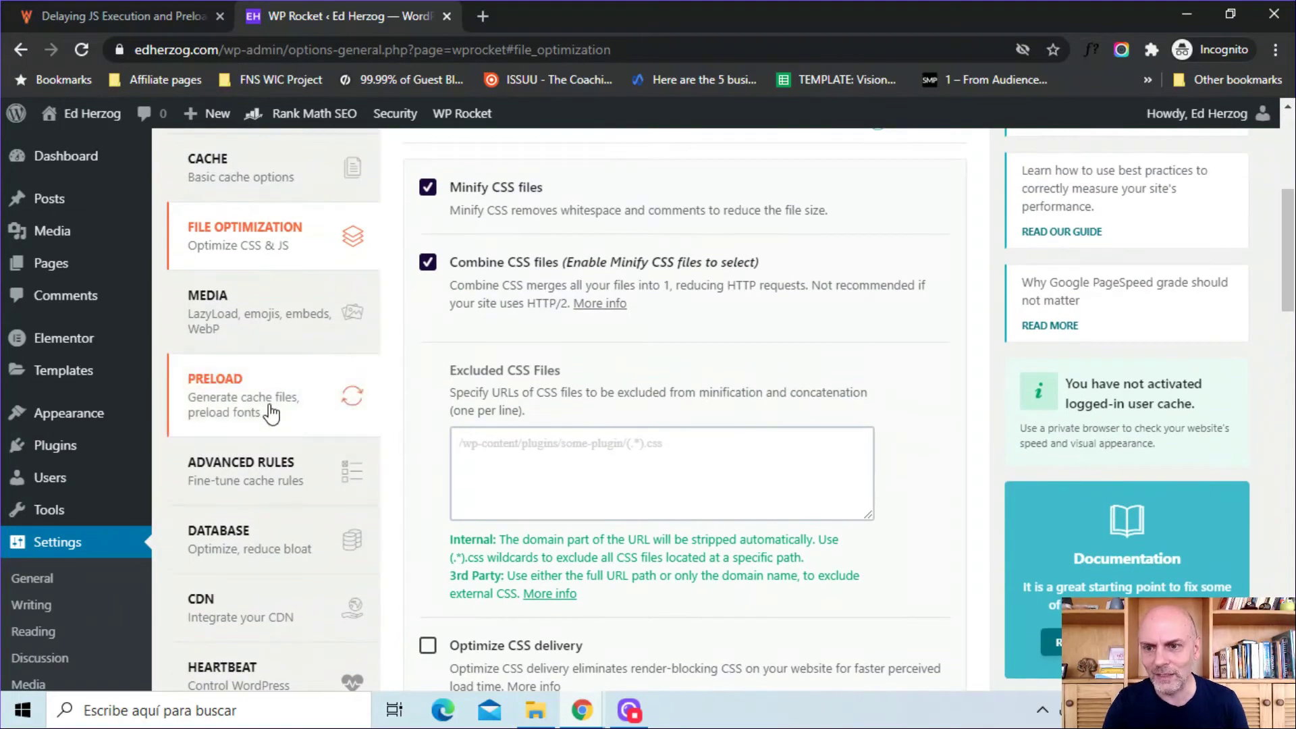
{"action": "left_click", "coordinate": [271, 413]}
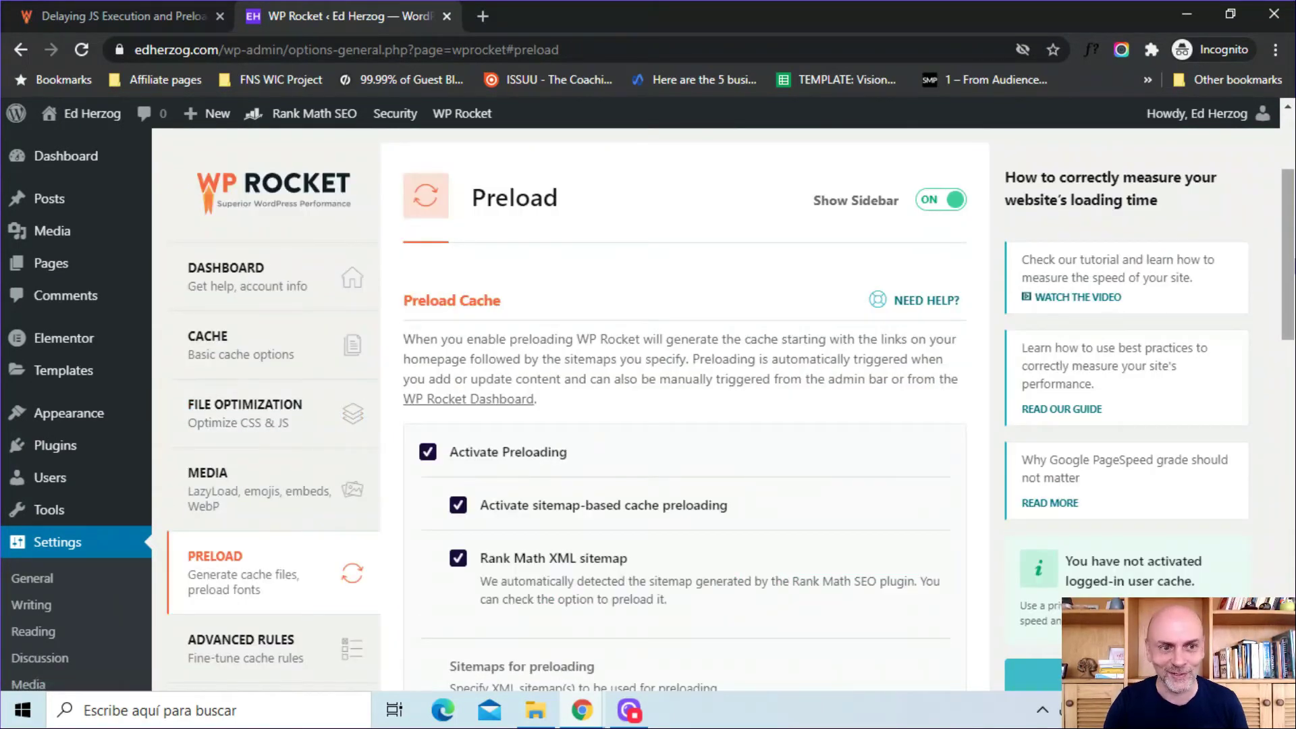
{"action": "scroll", "coordinate": [1286, 270], "scroll_direction": "down", "scroll_amount": 3}
{"action": "scroll", "coordinate": [682, 405], "scroll_direction": "down", "scroll_amount": 5}
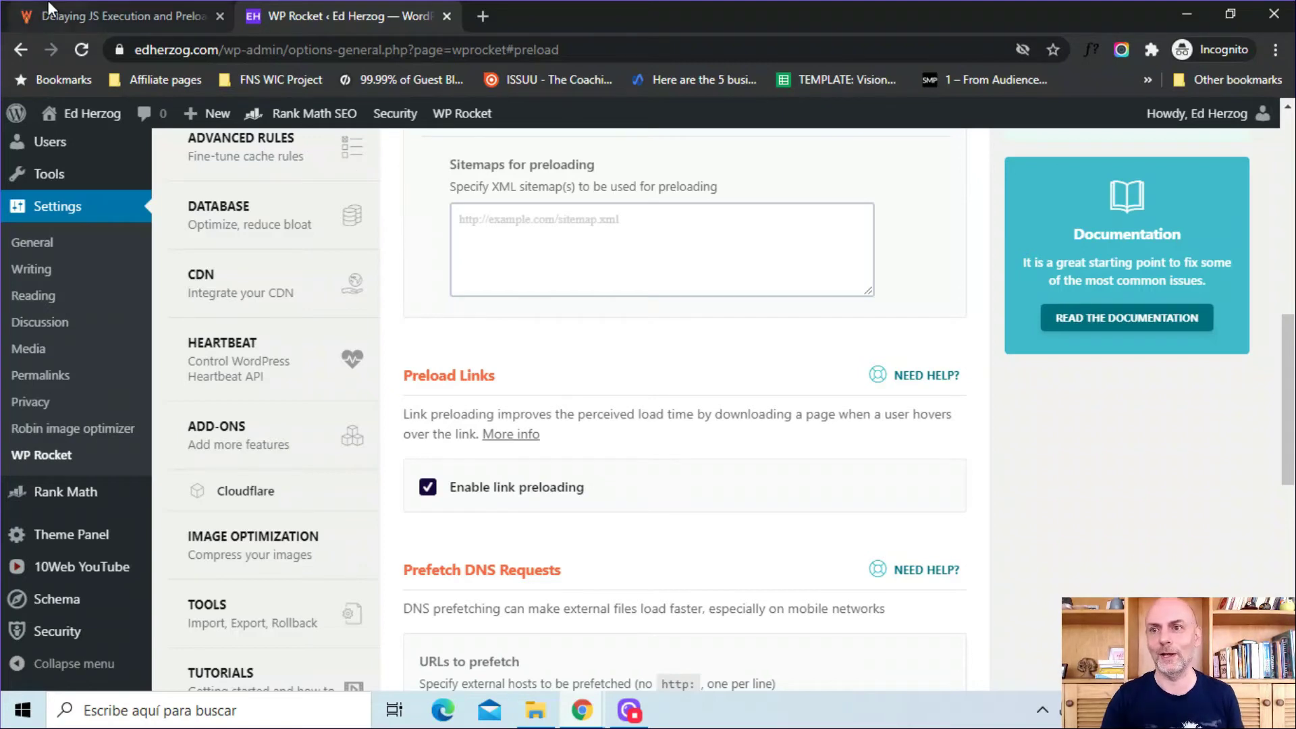
Return to the WP Rocket 3.7 article and read the Cleaner UI section on removed options, including Optimize Google Fonts.
{"action": "left_click", "coordinate": [70, 18]}
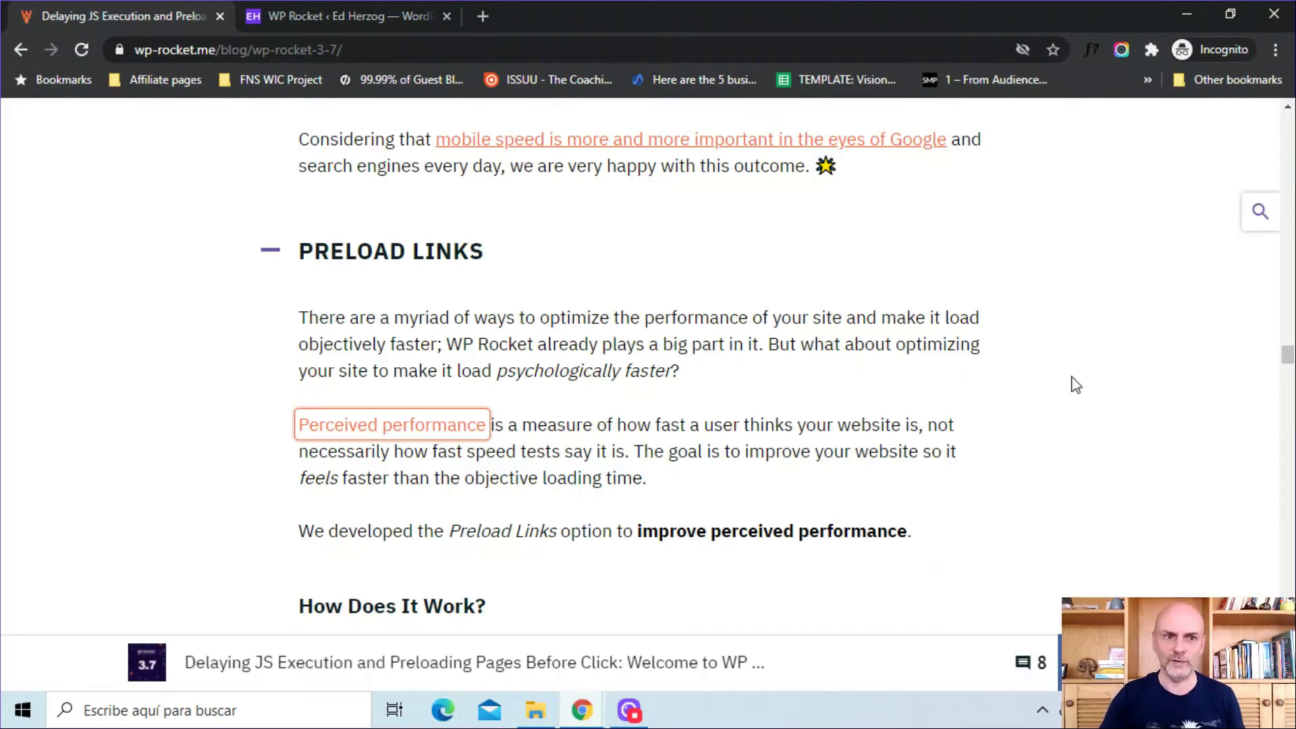
{"action": "left_click_drag", "start_coordinate": [1290, 373], "coordinate": [1291, 462]}
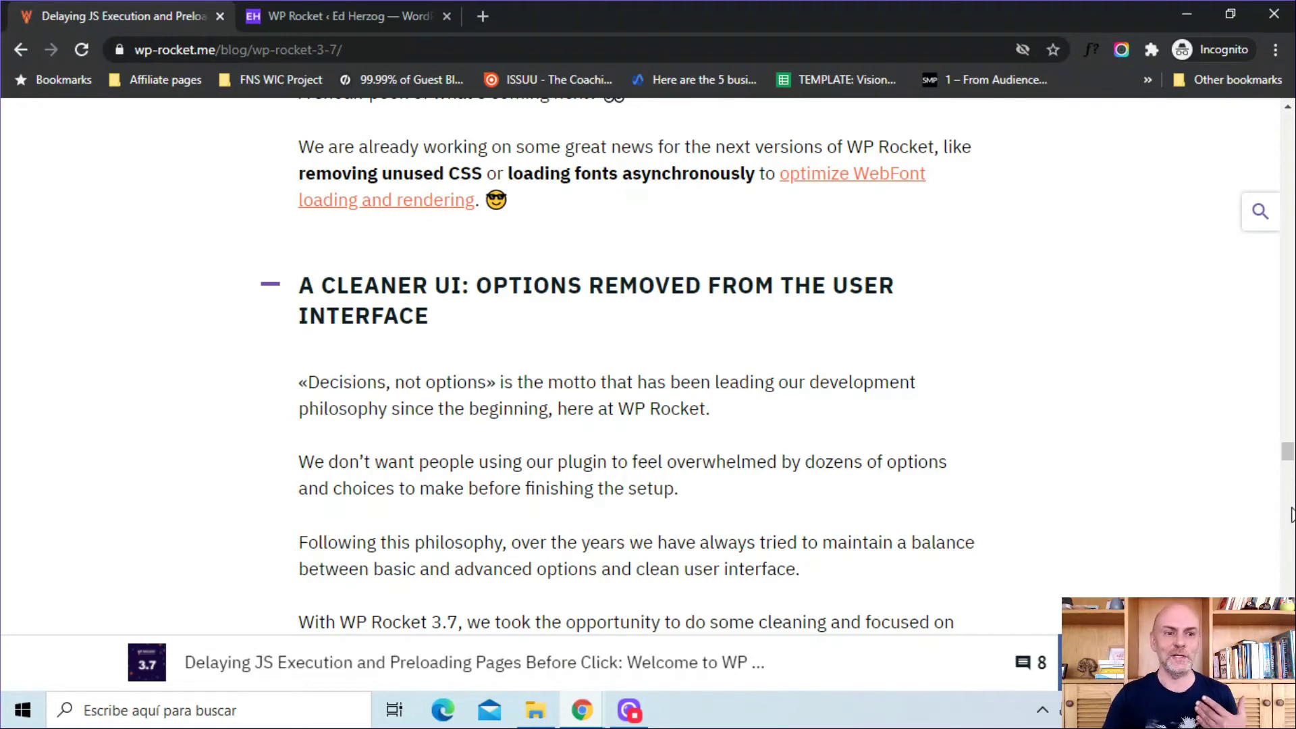
{"action": "scroll", "coordinate": [1289, 513], "scroll_direction": "down", "scroll_amount": 7}
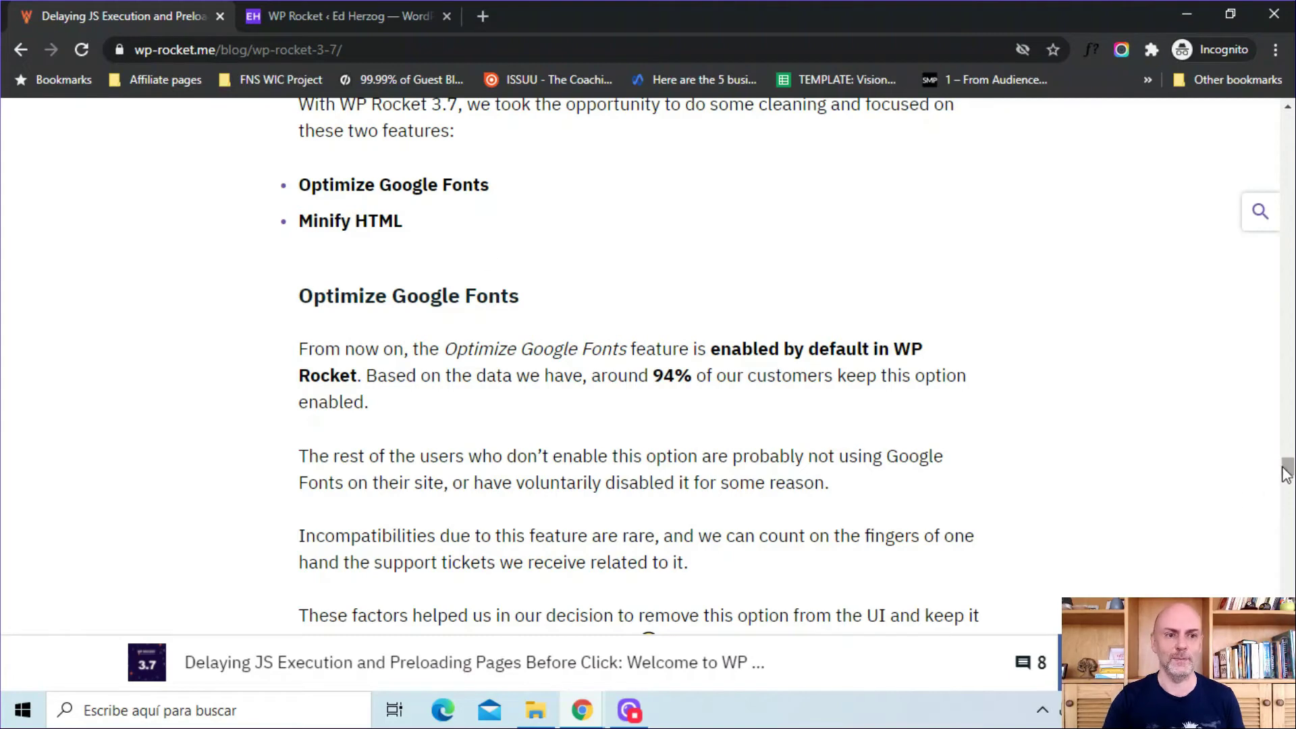
{"action": "scroll", "coordinate": [1287, 473], "scroll_direction": "down", "scroll_amount": 3}
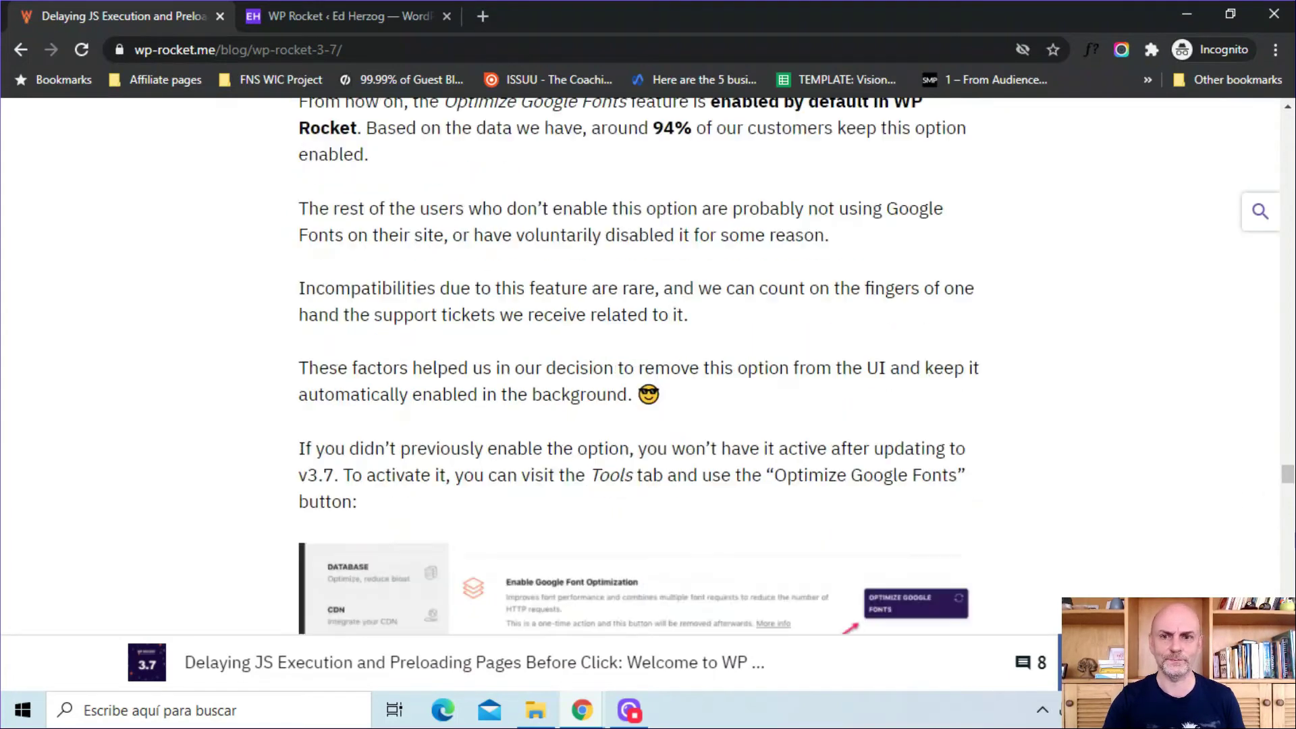
{"action": "scroll", "coordinate": [640, 365], "scroll_direction": "down", "scroll_amount": 5}
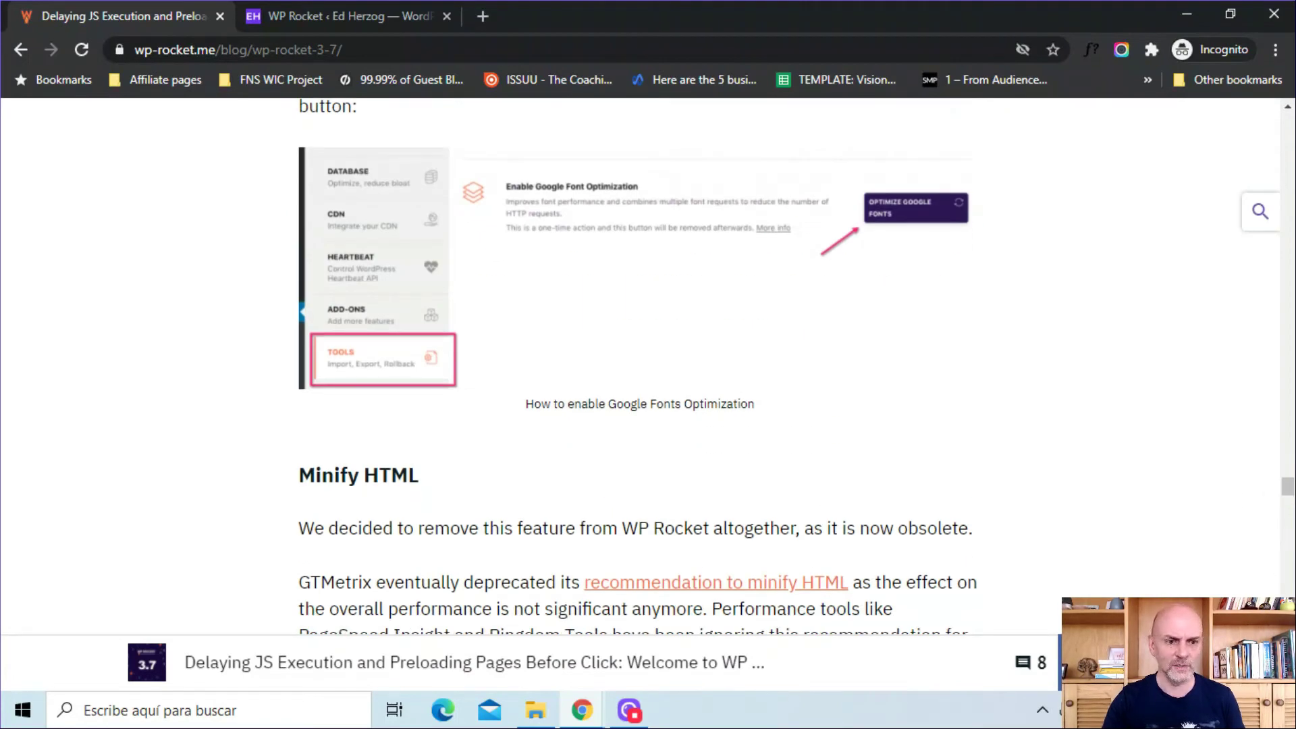
Examine the article's Minify HTML section and its screenshot of the Basic Settings area removed from File Optimization.
{"action": "scroll", "coordinate": [641, 365], "scroll_direction": "down", "scroll_amount": 18}
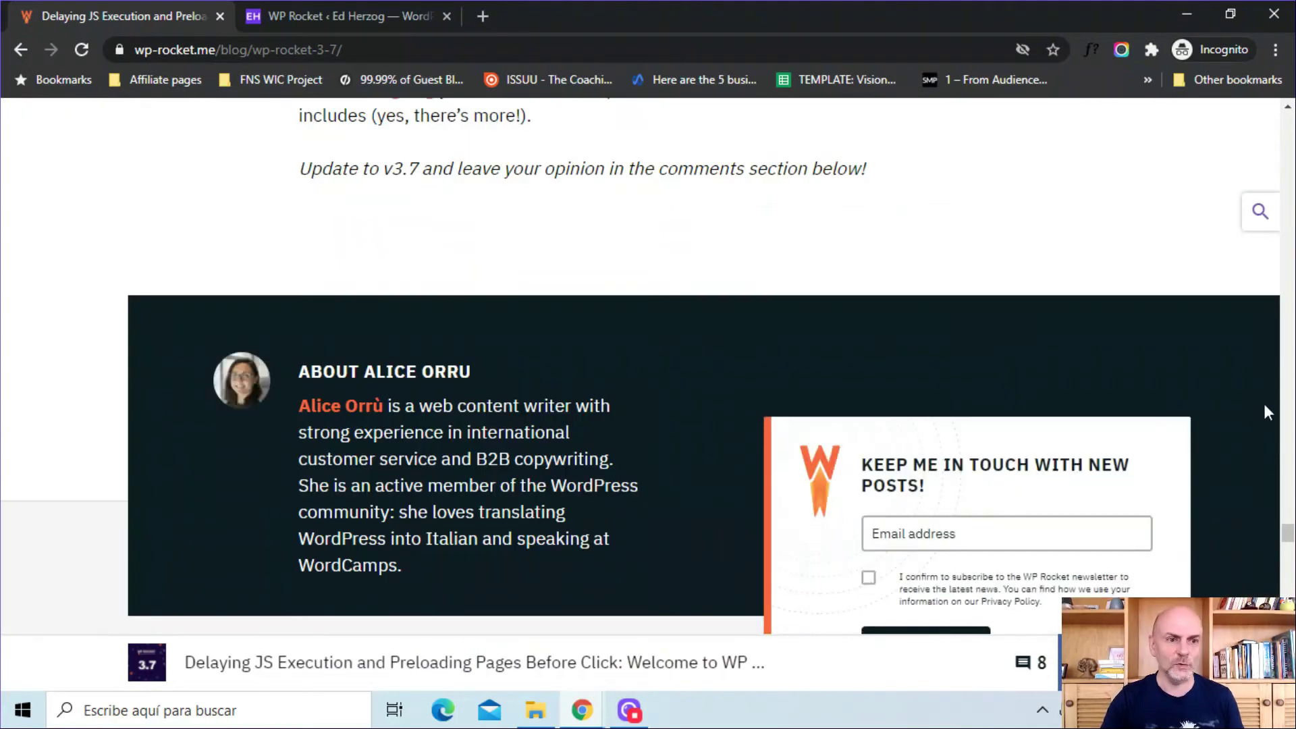
{"action": "scroll", "coordinate": [640, 365], "scroll_direction": "up", "scroll_amount": 6}
{"action": "scroll", "coordinate": [640, 365], "scroll_direction": "up", "scroll_amount": 6}
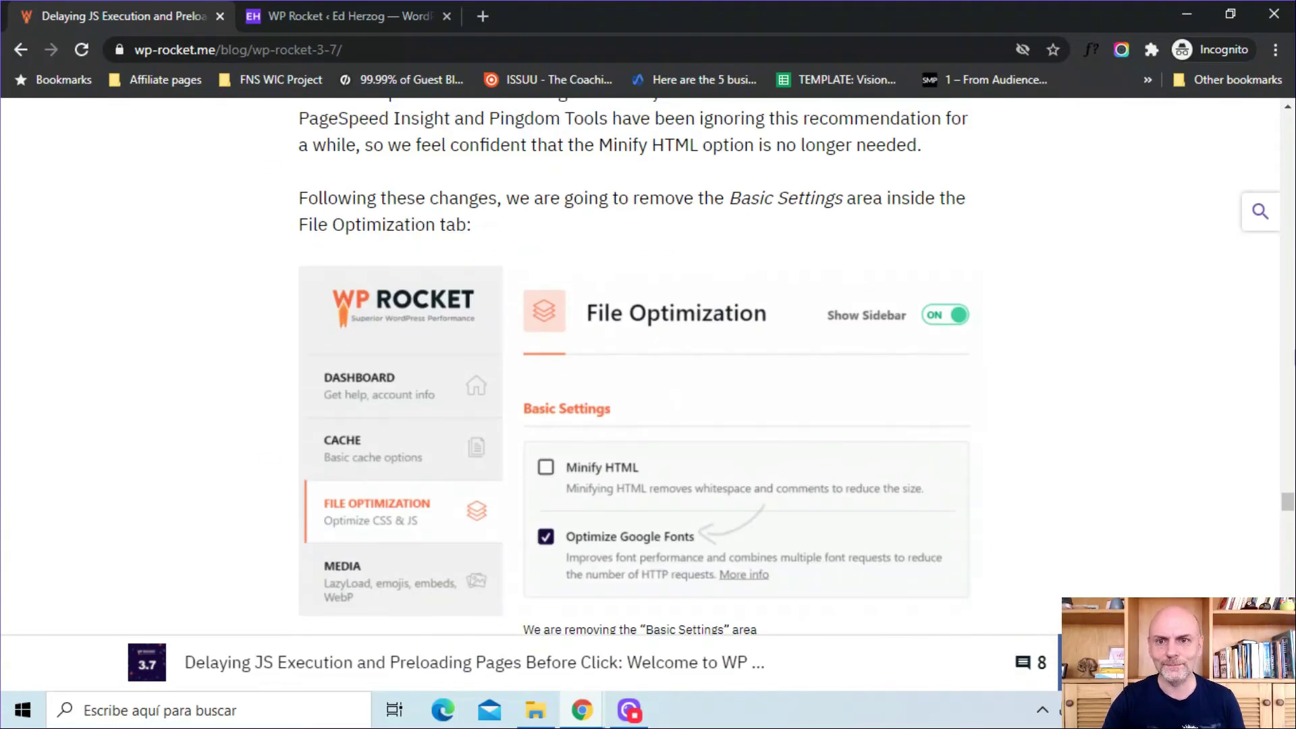
{"action": "scroll", "coordinate": [912, 489], "scroll_direction": "up", "scroll_amount": 6}
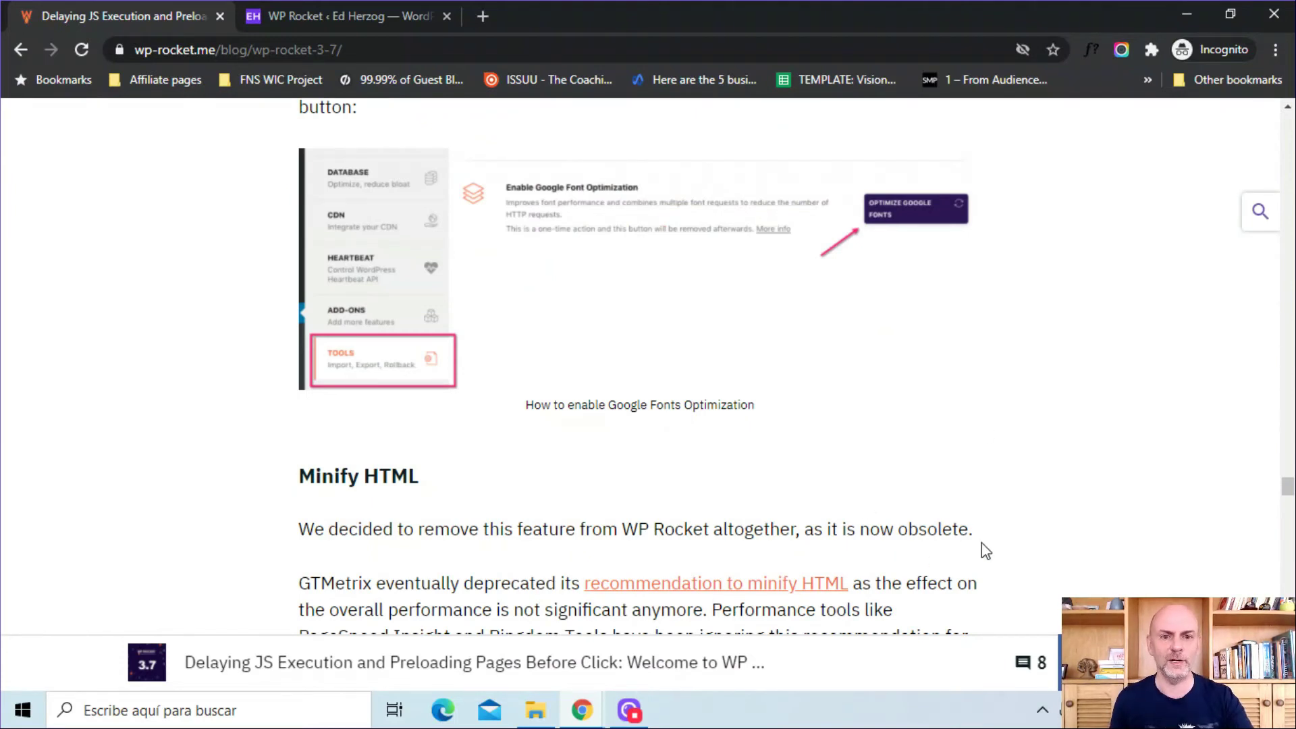
{"action": "scroll", "coordinate": [983, 547], "scroll_direction": "down", "scroll_amount": 2}
{"action": "scroll", "coordinate": [983, 547], "scroll_direction": "down", "scroll_amount": 1}
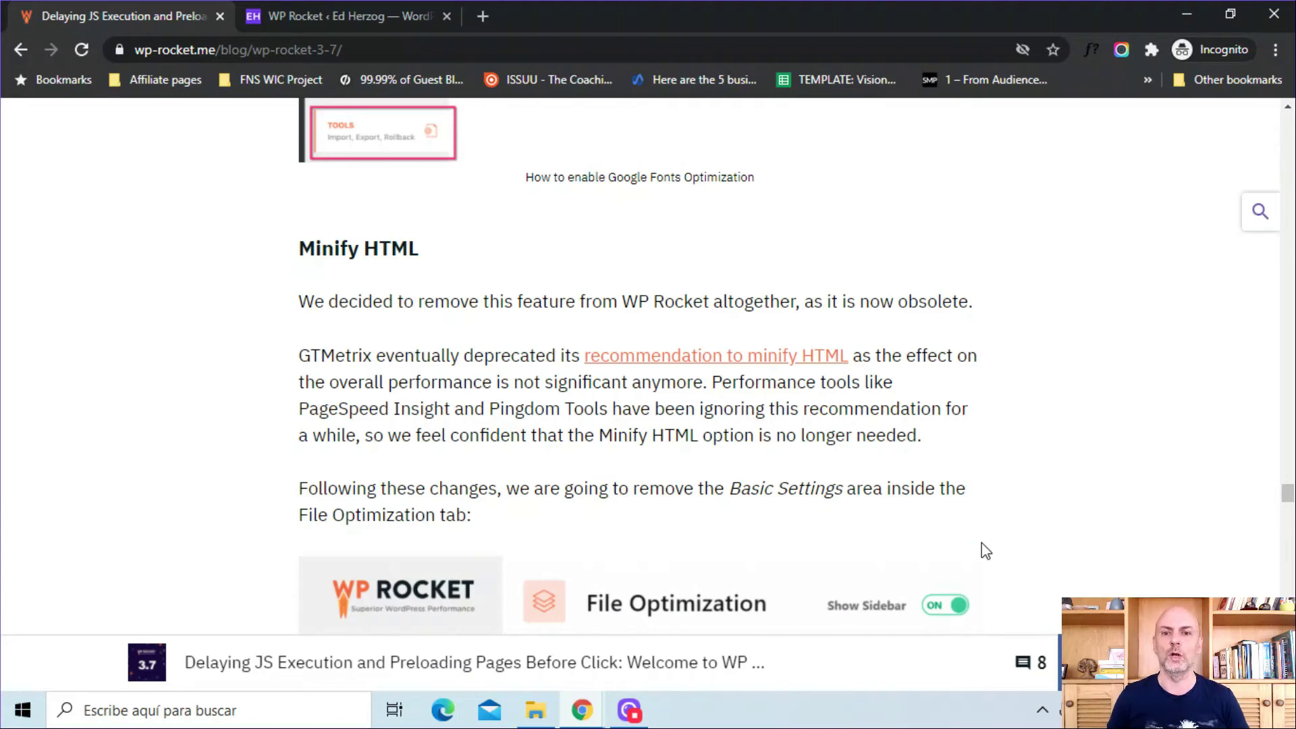
{"action": "scroll", "coordinate": [982, 544], "scroll_direction": "down", "scroll_amount": 3}
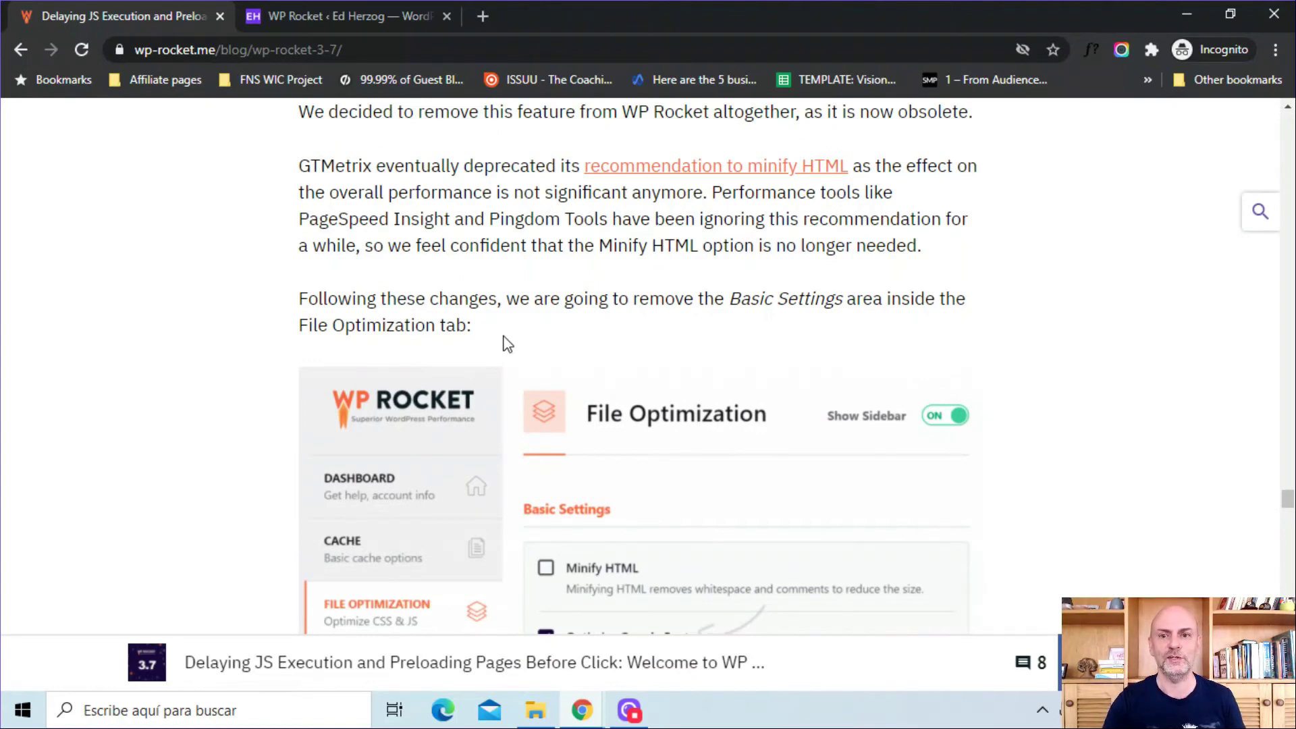
{"action": "scroll", "coordinate": [751, 417], "scroll_direction": "down", "scroll_amount": 2}
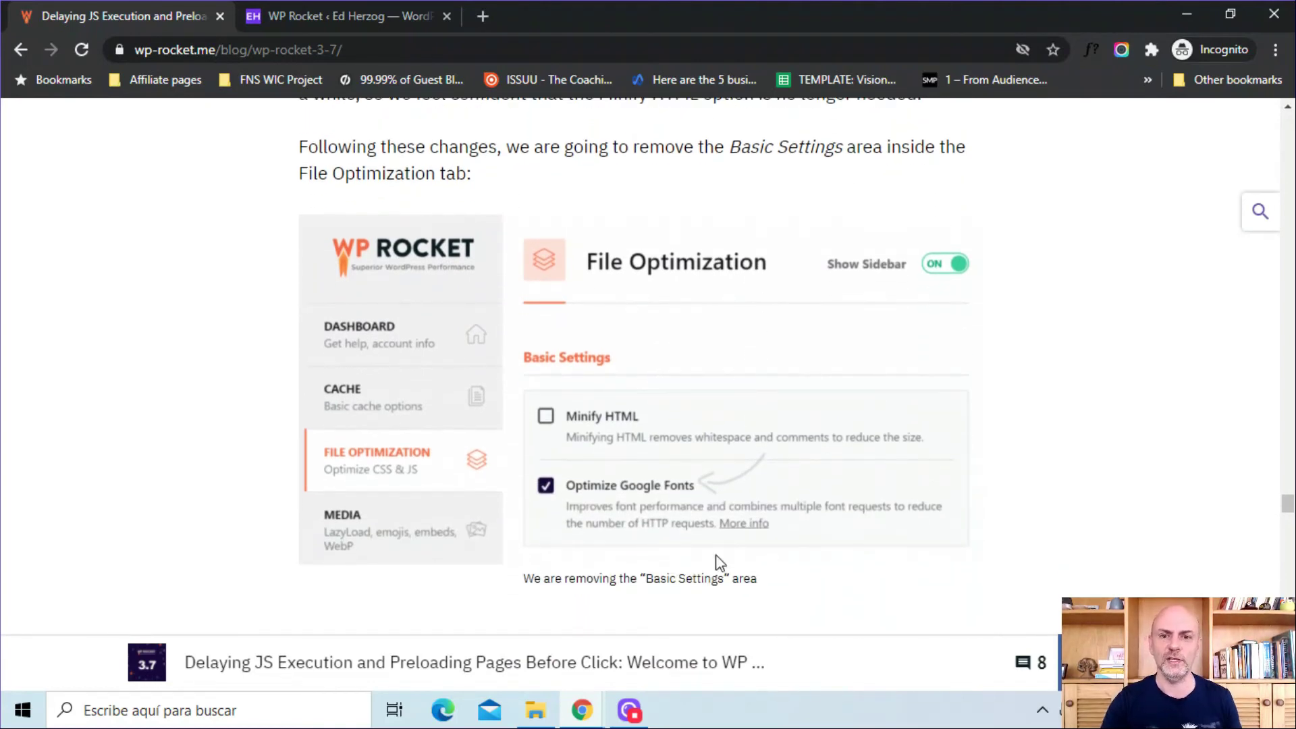